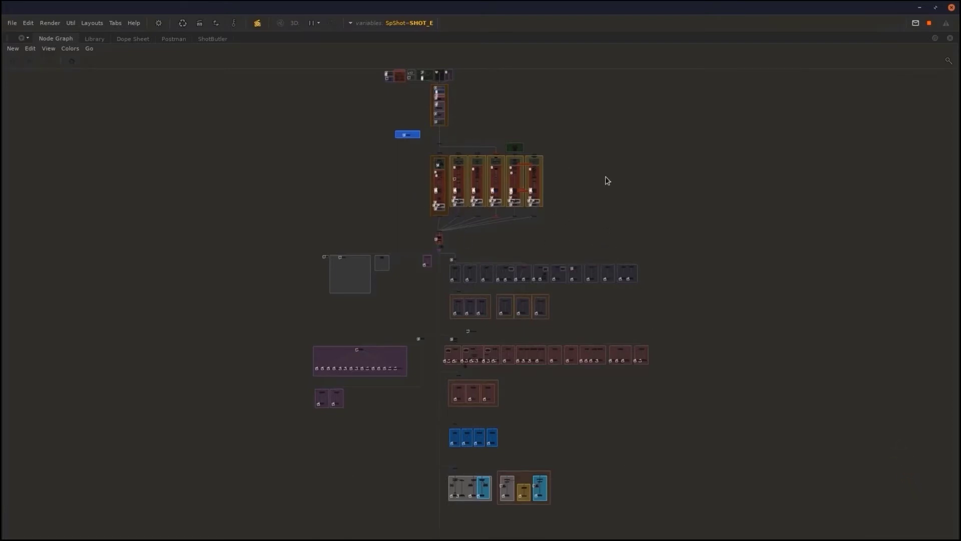
Zoom out in the Node Graph to frame the full multi-shot network while SpShot reads SHOT_E.
scroll(419, 182, up, 10)
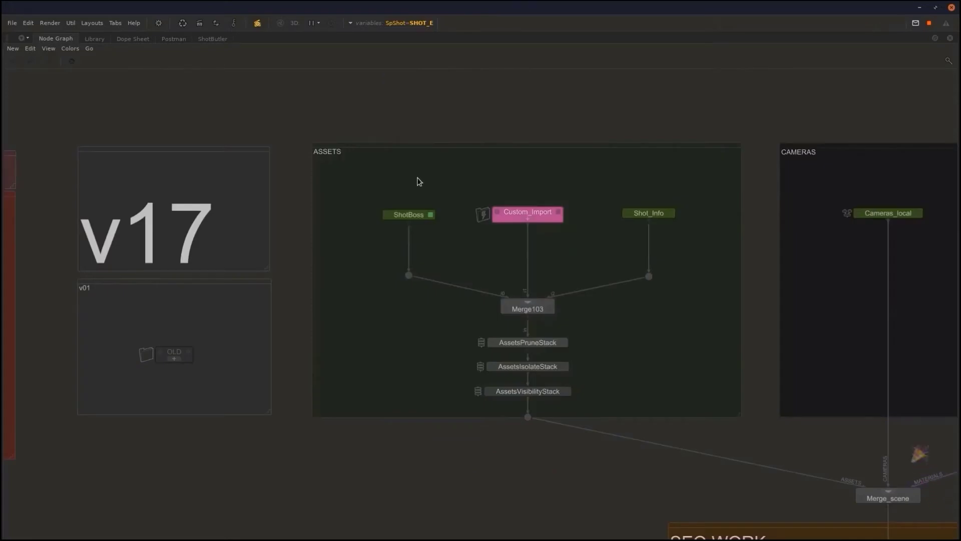
Restore the parameters pane and make shot 5368 (frames 1001-1097) the active ShotBoss shot.
key(space)
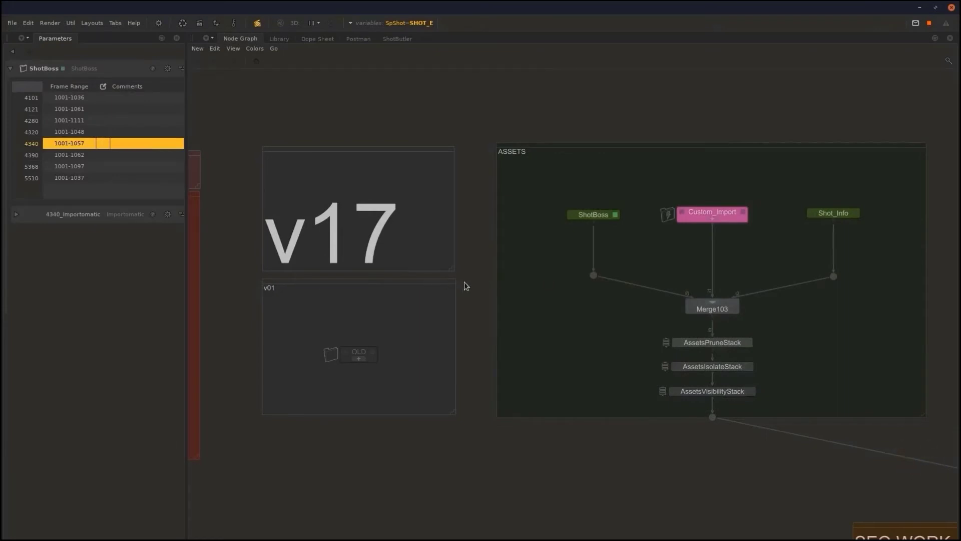
right_click(62, 145)
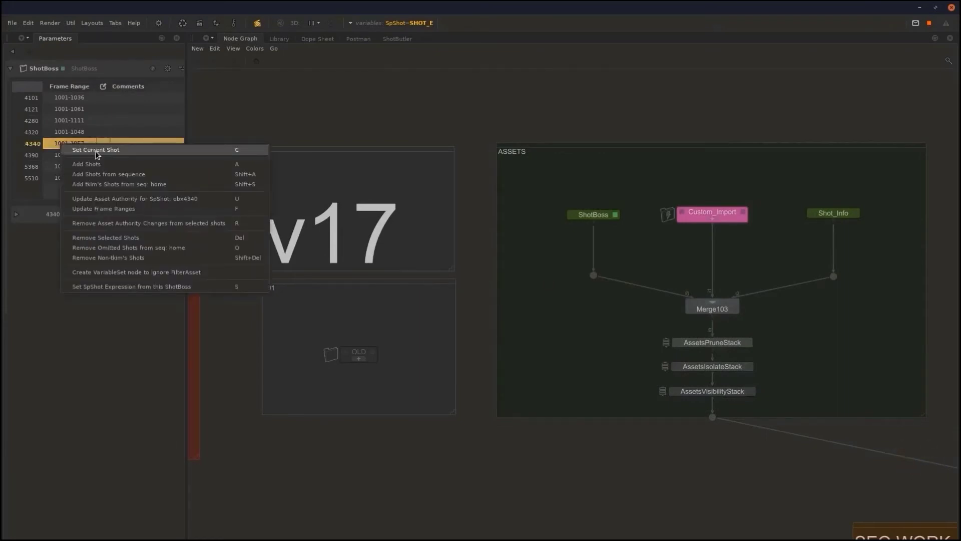
click(137, 171)
click(137, 170)
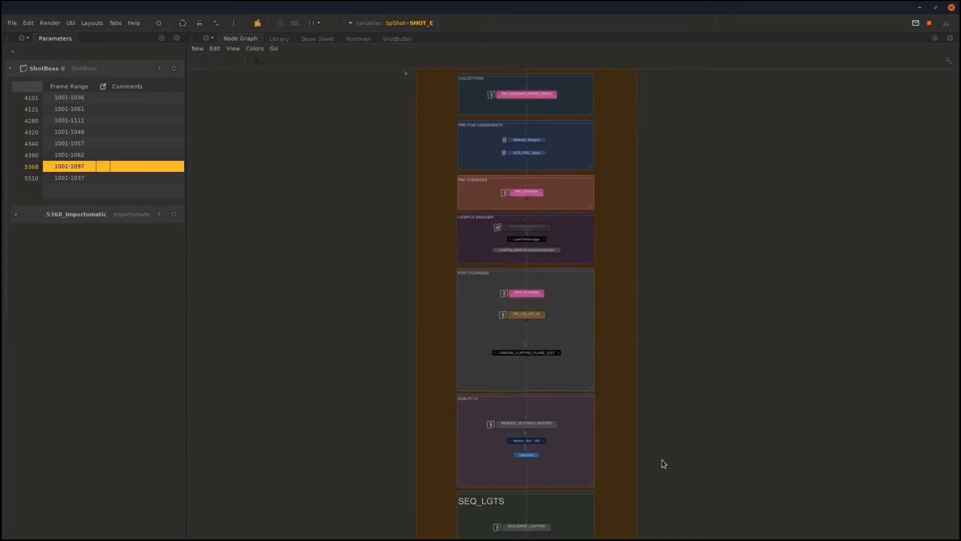
Zoom out and pan down past the SHOT A–H backdrops toward the pass group rows.
middle_drag(665, 470, 627, 218)
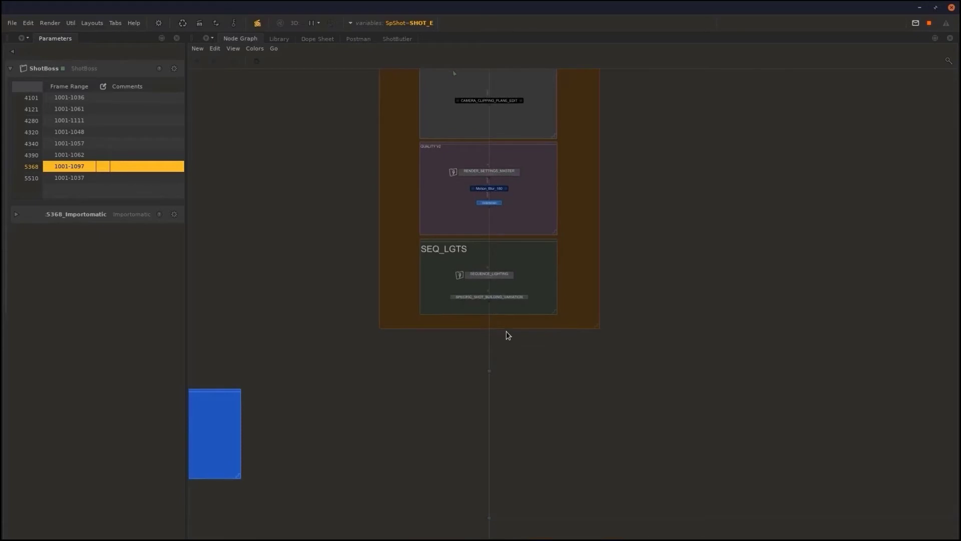
middle_drag(574, 429, 562, 344)
scroll(562, 343, down, 5)
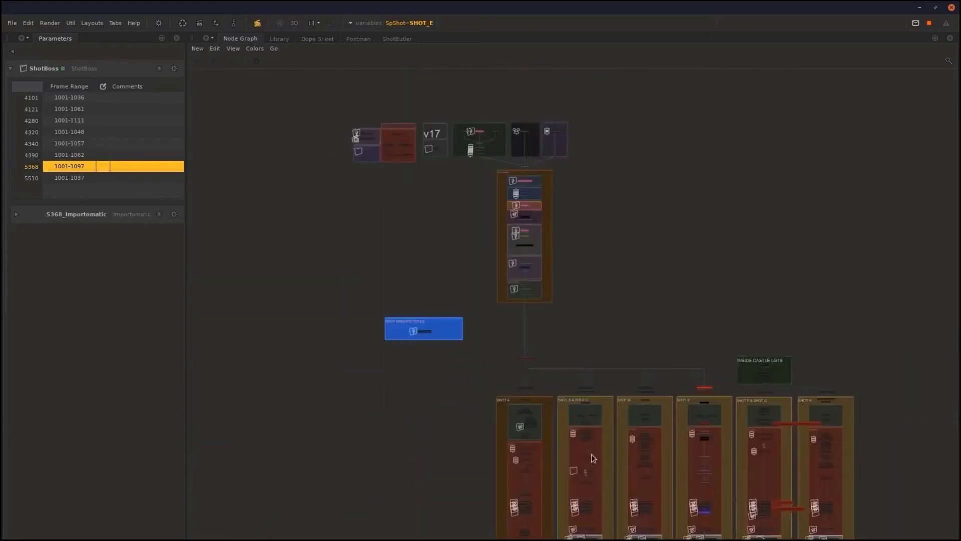
middle_drag(593, 457, 485, 272)
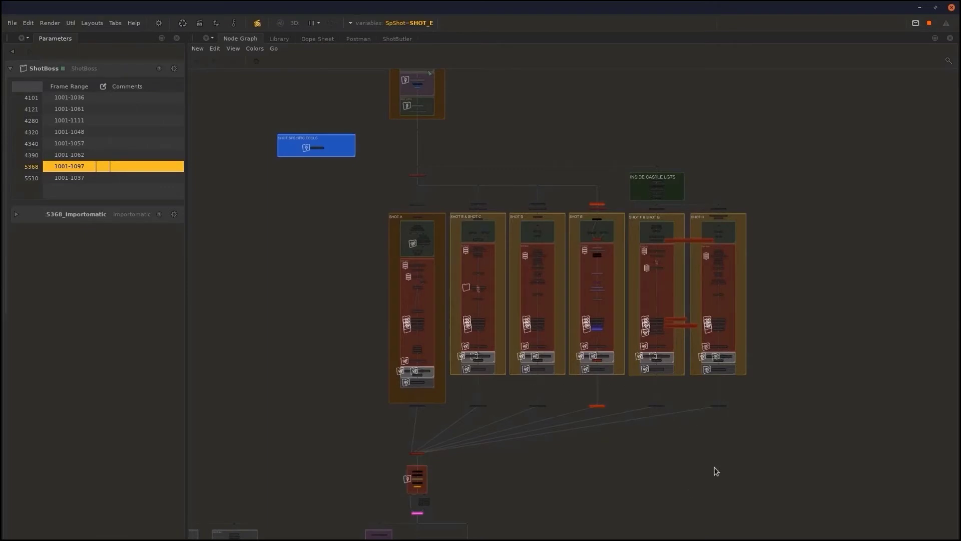
middle_drag(715, 481, 612, 182)
Pan and zoom across the ENV, FX ILLUMINATED and character pass group backdrops.
middle_drag(512, 183, 455, 73)
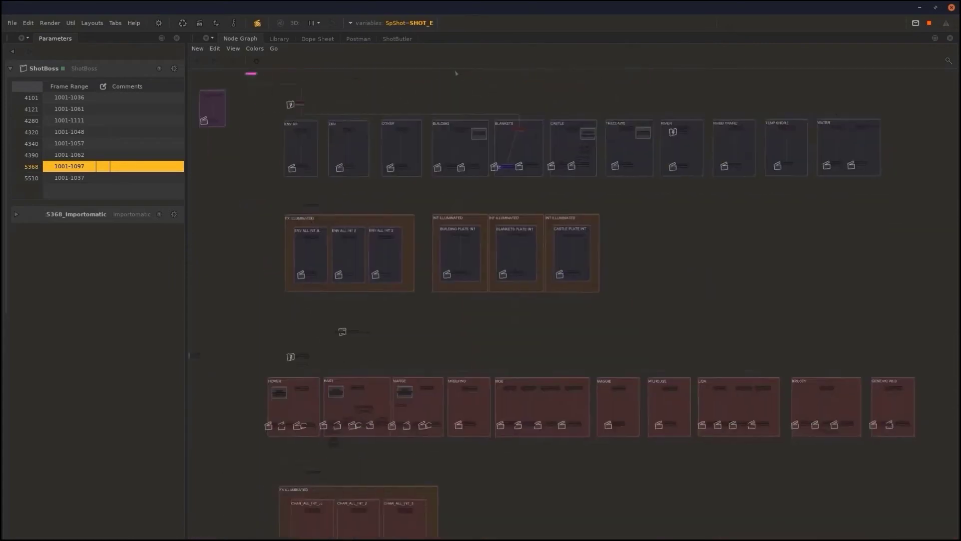
middle_drag(685, 321, 672, 275)
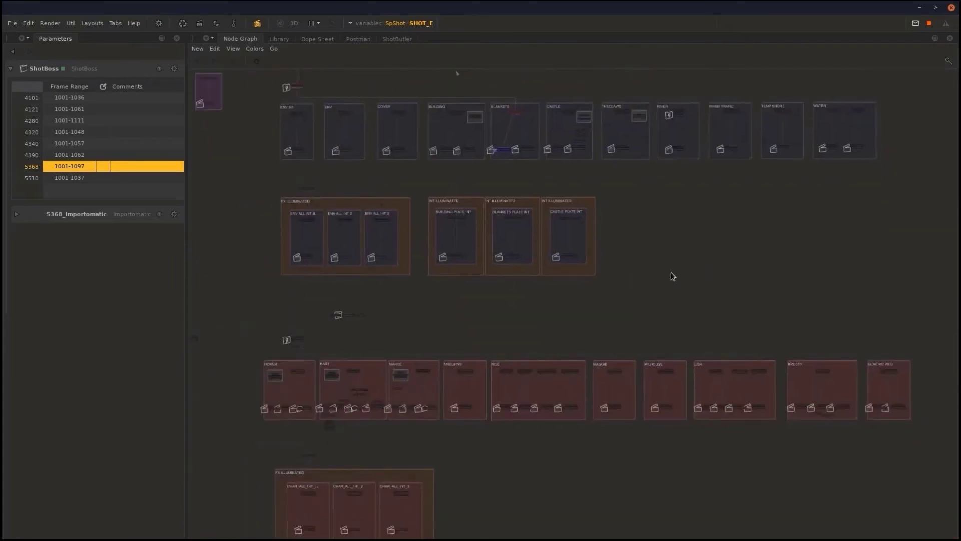
scroll(671, 275, up, 4)
middle_drag(680, 404, 643, 344)
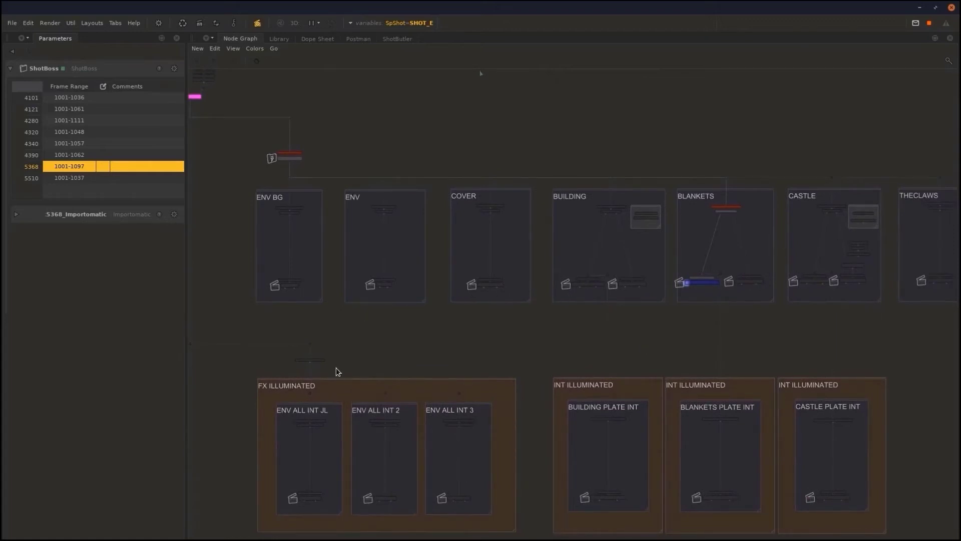
middle_drag(333, 366, 334, 266)
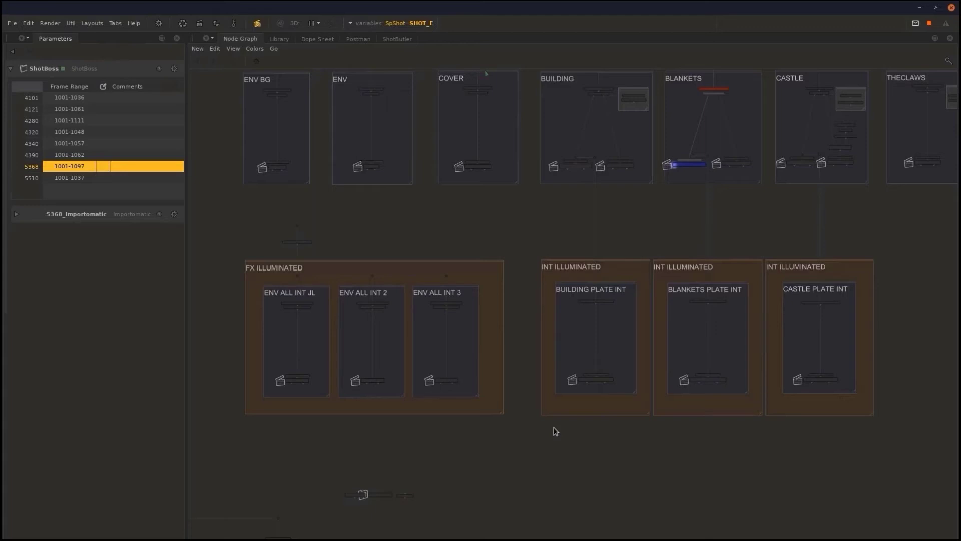
scroll(784, 381, down, 3)
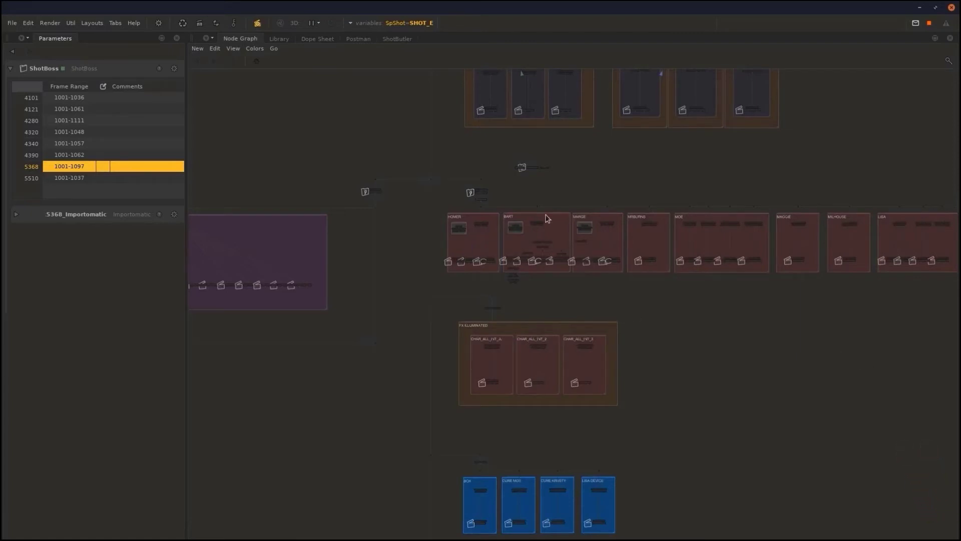
middle_drag(611, 321, 314, 454)
scroll(618, 218, up, 3)
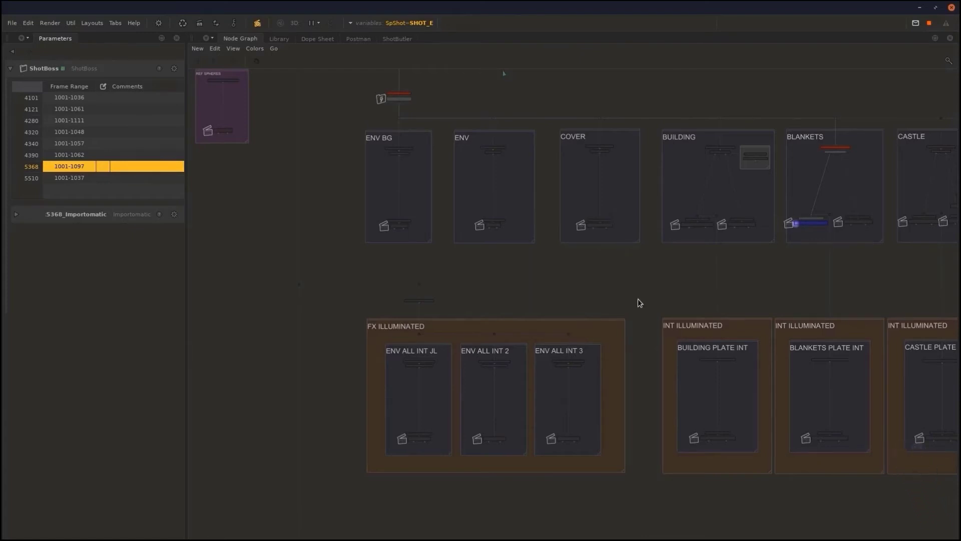
middle_drag(638, 291, 617, 282)
middle_drag(540, 526, 540, 260)
middle_drag(541, 494, 541, 323)
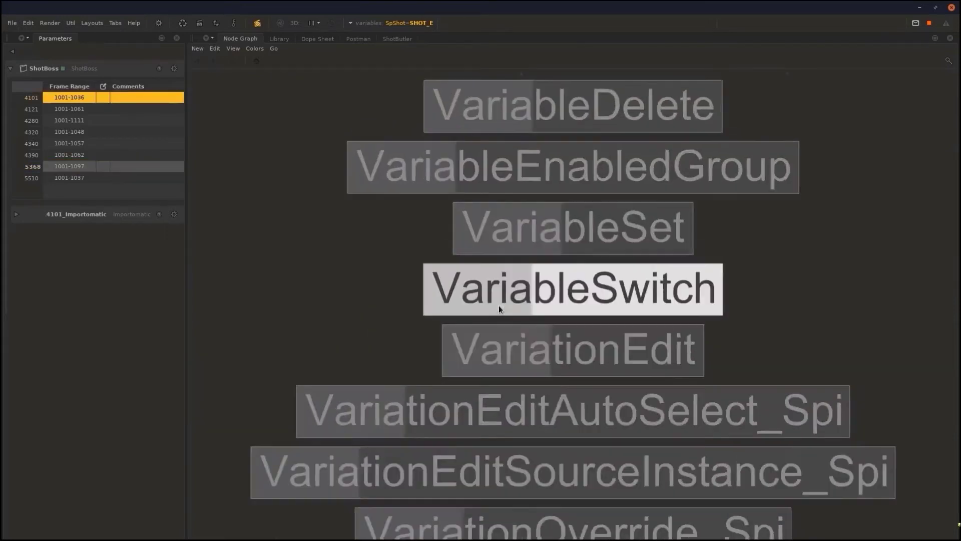
Place VariableSwitch, VariableEnabledGroup and VariableSet nodes, then marquee-select all three.
click(548, 307)
click(460, 305)
key(Tab)
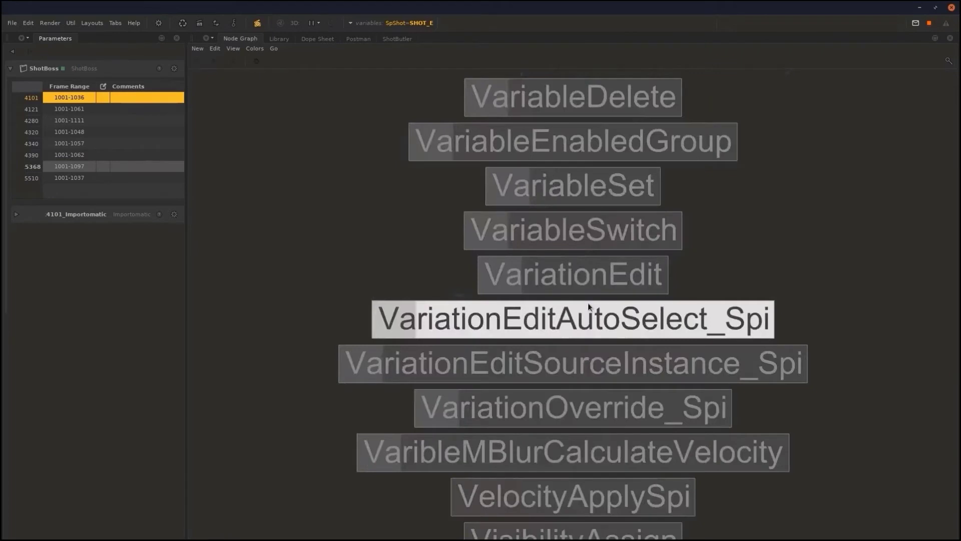
click(576, 142)
click(594, 301)
key(Tab)
scroll(678, 308, up, 1)
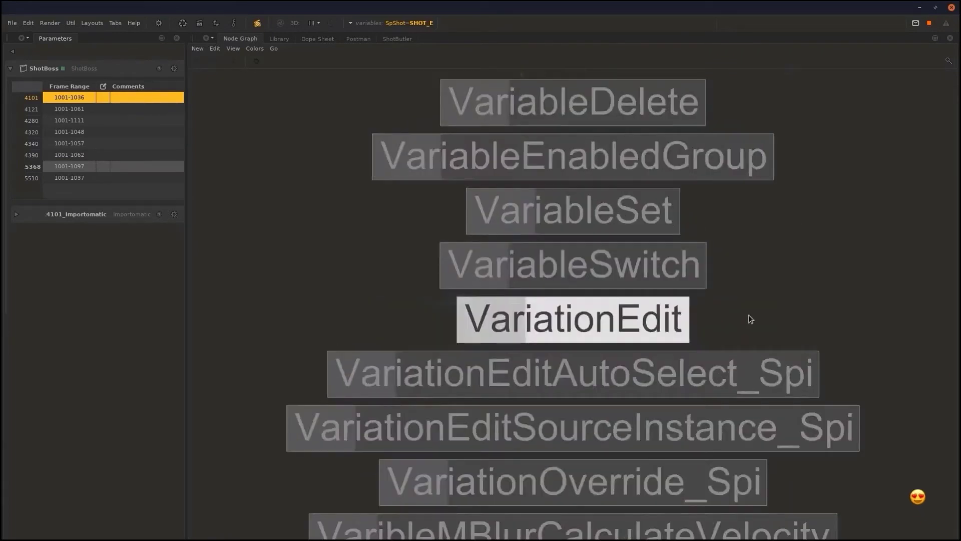
click(597, 217)
click(716, 294)
drag(781, 241, 311, 363)
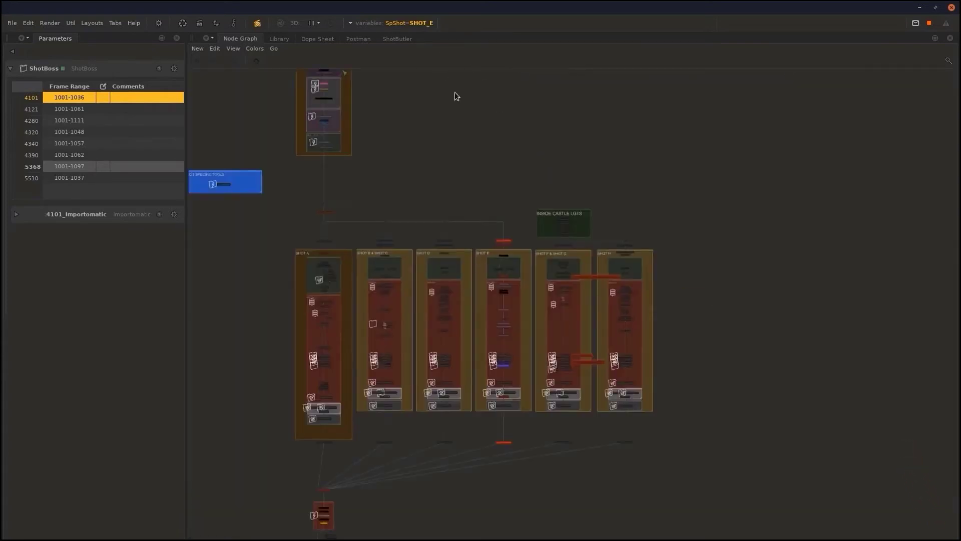
Switch the SpShot variable to SHOT_B, then to SHOT_E.
click(410, 24)
click(429, 62)
click(415, 78)
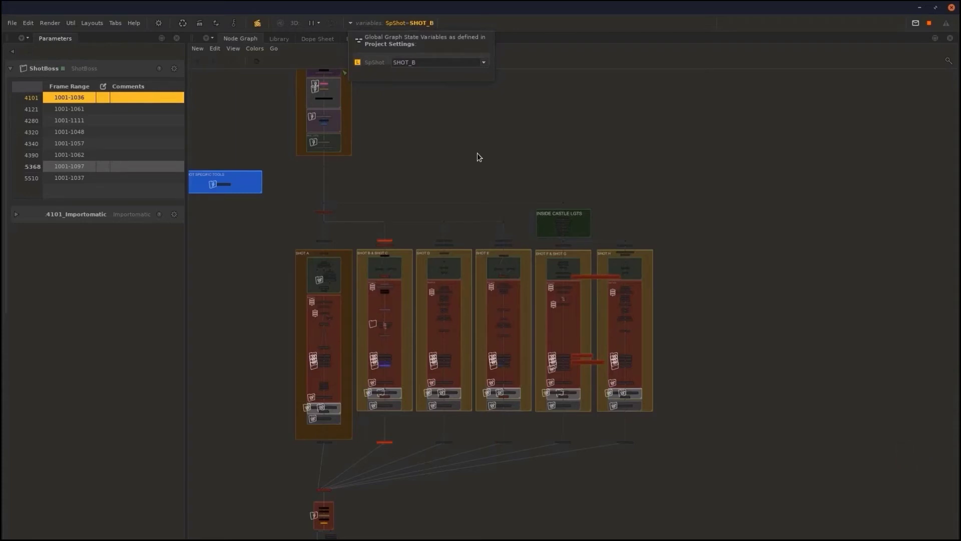
click(458, 64)
click(451, 99)
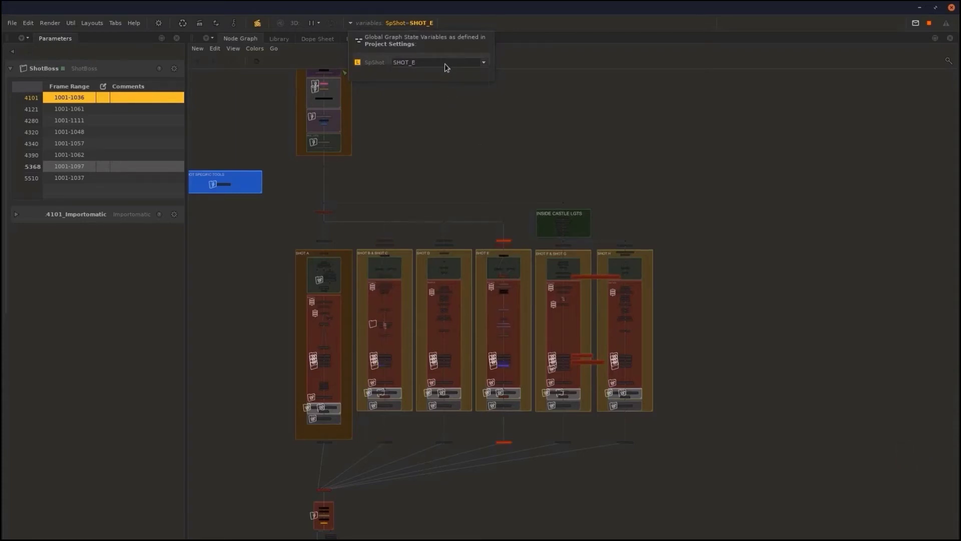
Set SpShot to SHOT_G and edit VarSet_passGroup_env, which sets passGroup to env.
click(444, 61)
click(450, 113)
scroll(414, 215, up, 10)
click(518, 165)
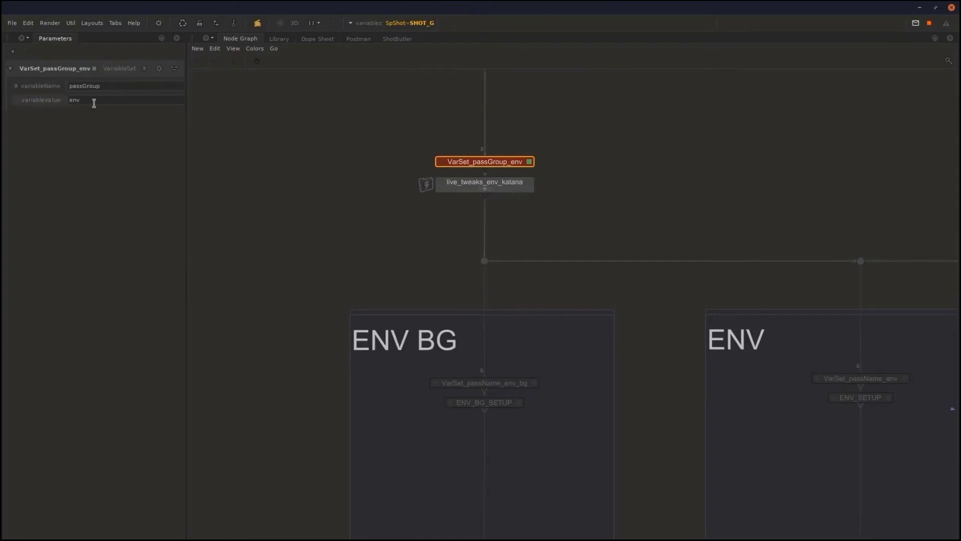
Highlight the env passGroup value and edit ALL_ENV_OVERIDES5, enabled for passGroup *env*.
double_click(75, 101)
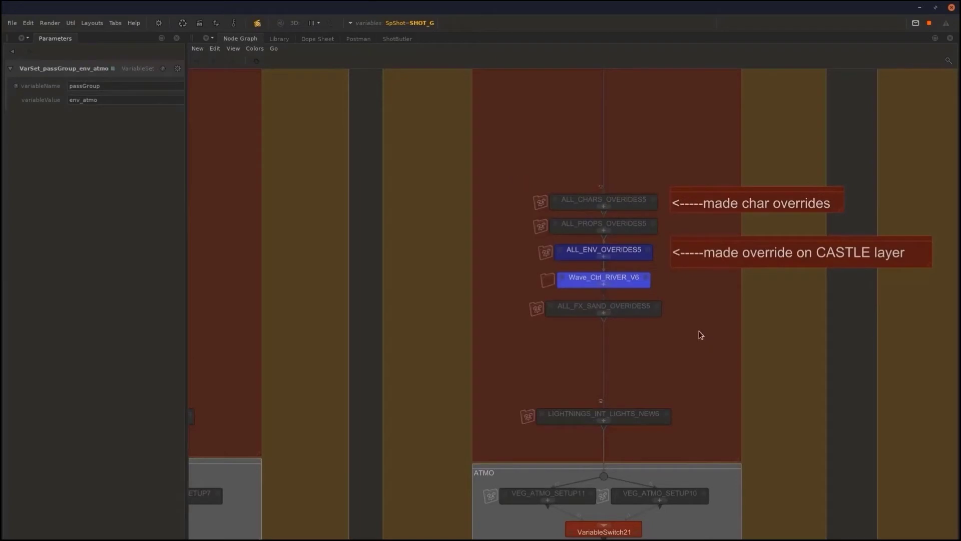
click(634, 257)
key(e)
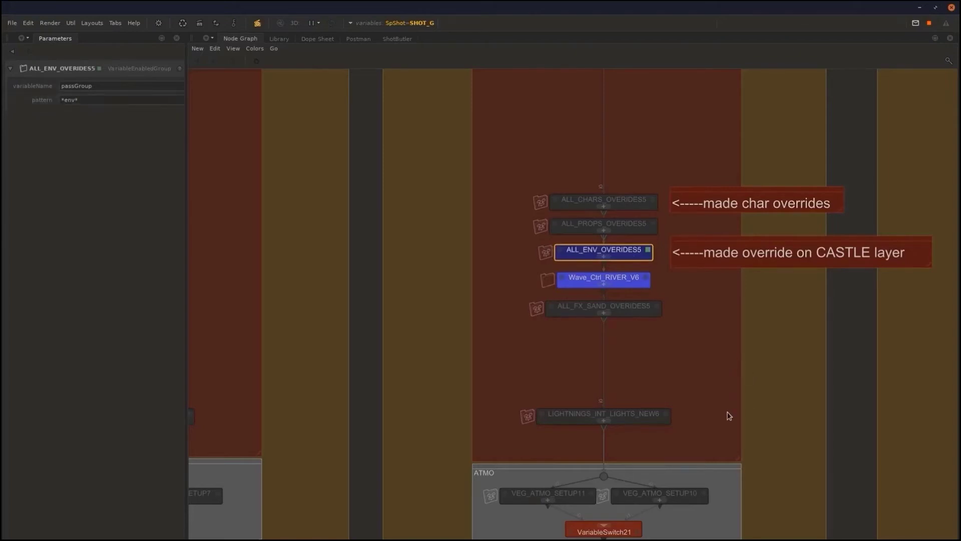
Frame the graph and step inside the ALL_ENV_OVERIDES5 group.
key(a)
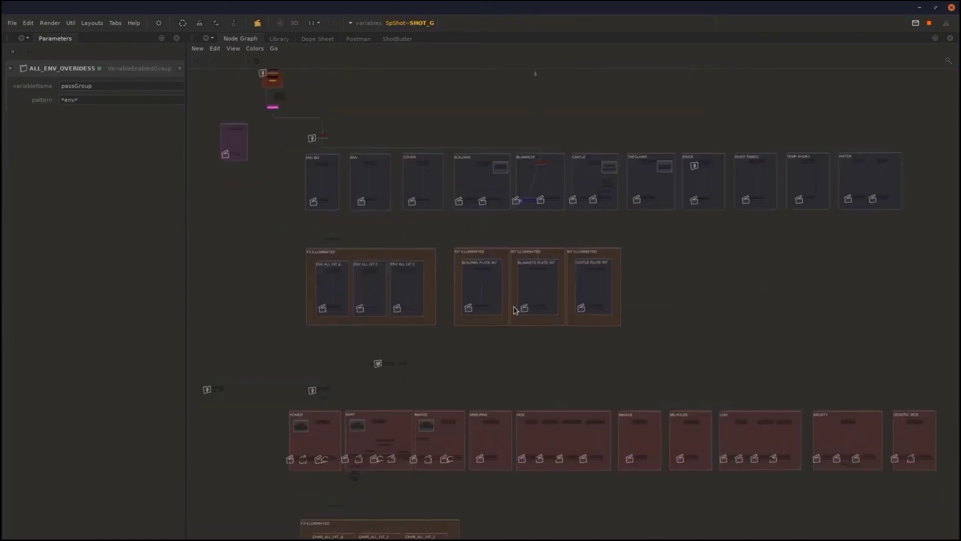
key(f)
scroll(454, 228, down, 4)
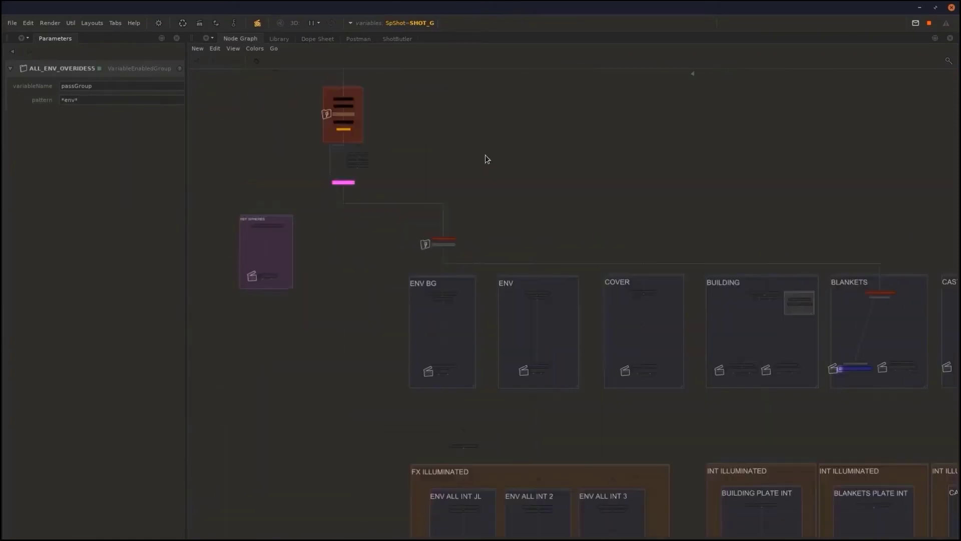
scroll(744, 468, up, 8)
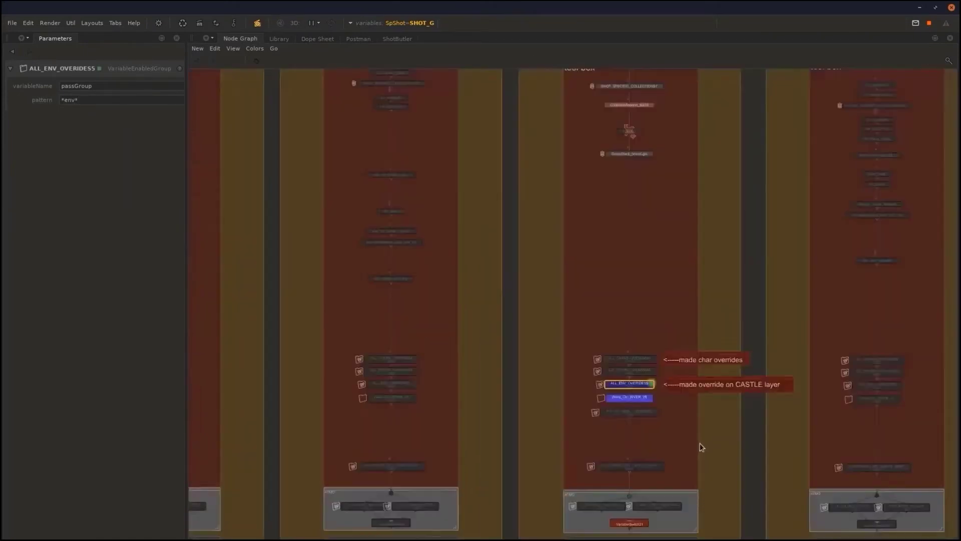
key(ctrl+Return)
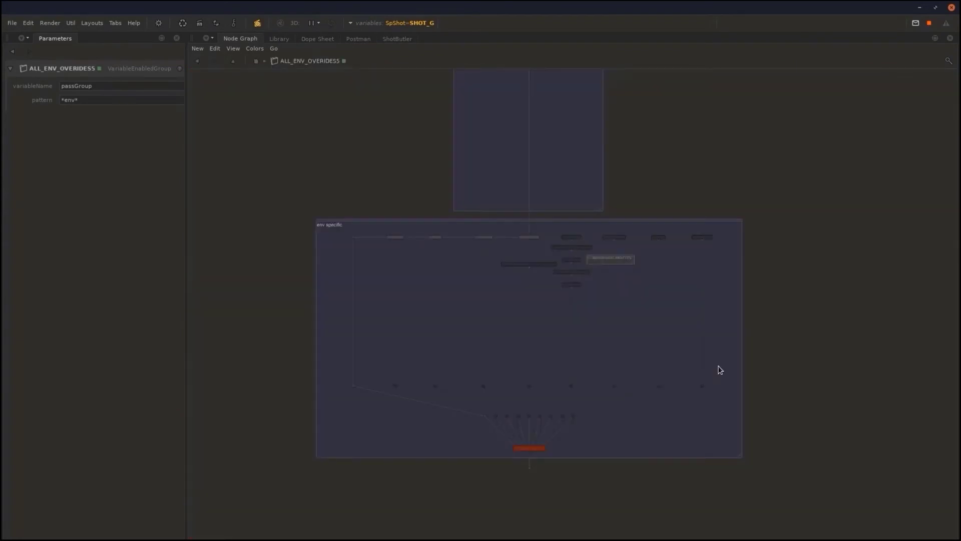
Inspect char_tweaks_switch23, then edit VarSet_passName_BLANKETS, which sets passName to BLANKETS.
scroll(629, 465, up, 3)
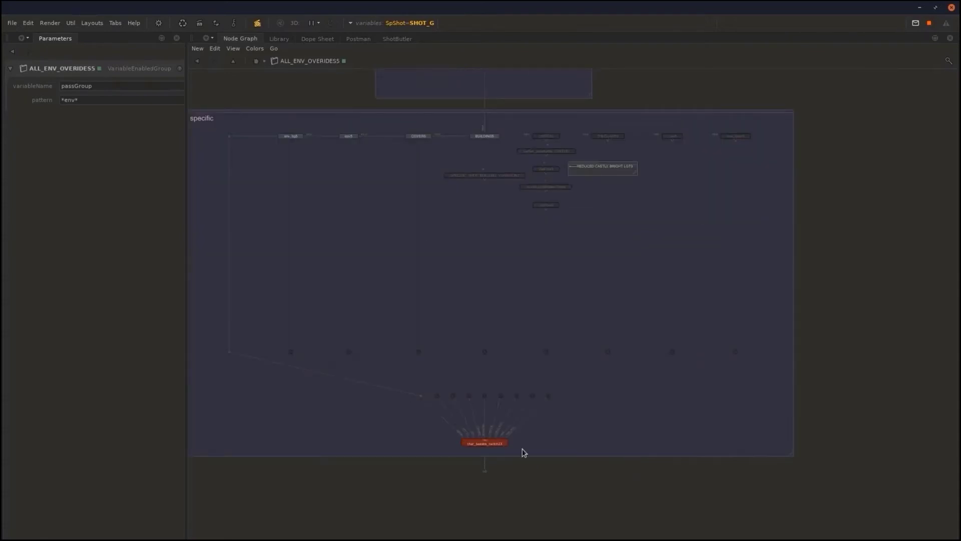
click(500, 444)
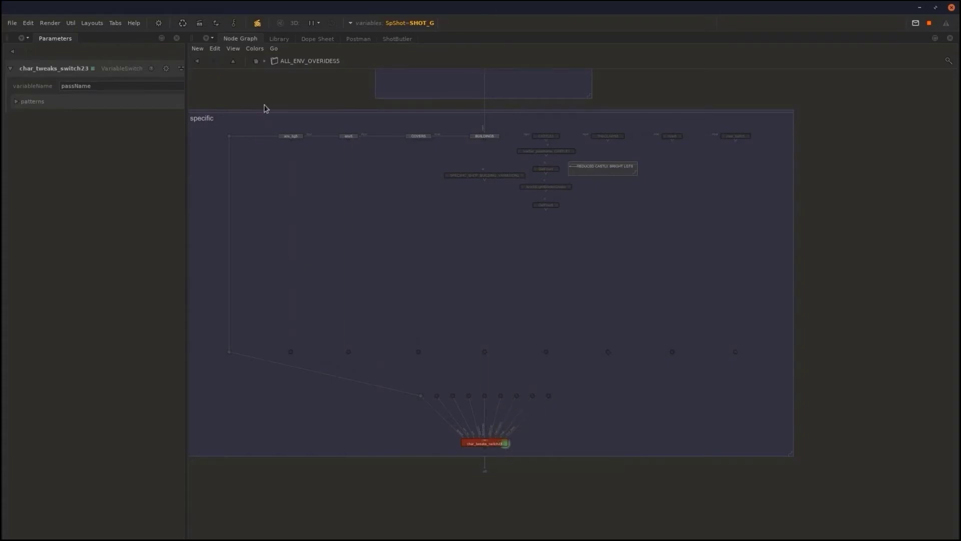
click(526, 208)
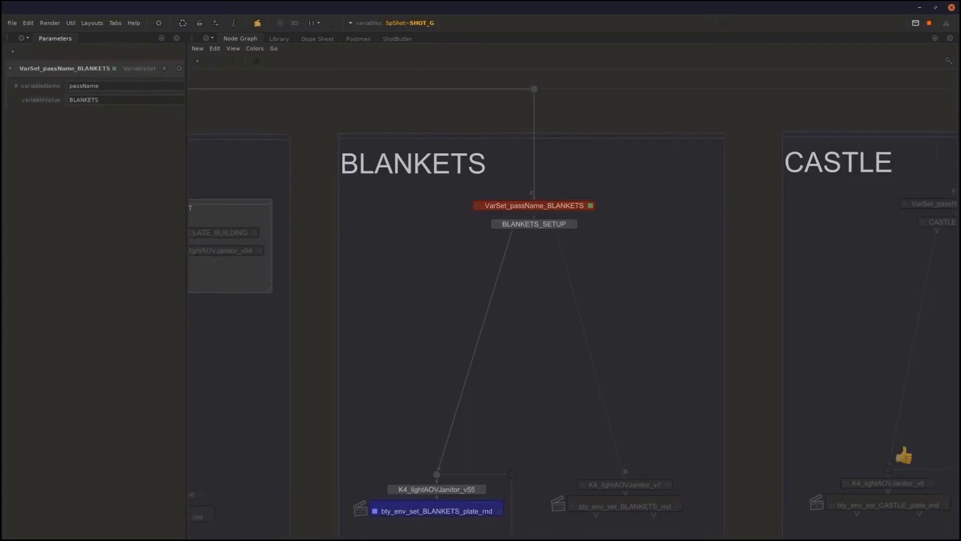
Inspect the BUILDING pass name variable node's parameters.
click(572, 182)
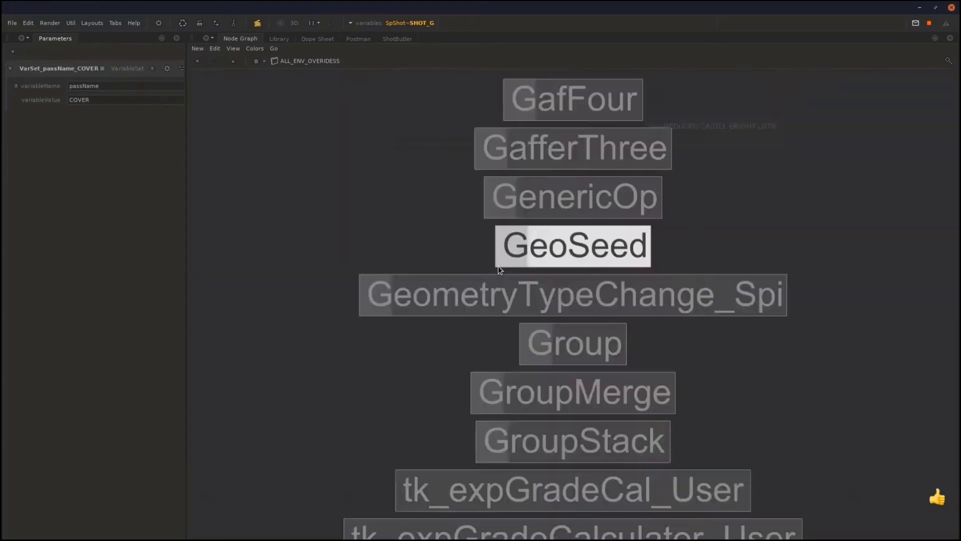
Insert a GafFour node onto the override chain wire and add a point light to it.
key(Return)
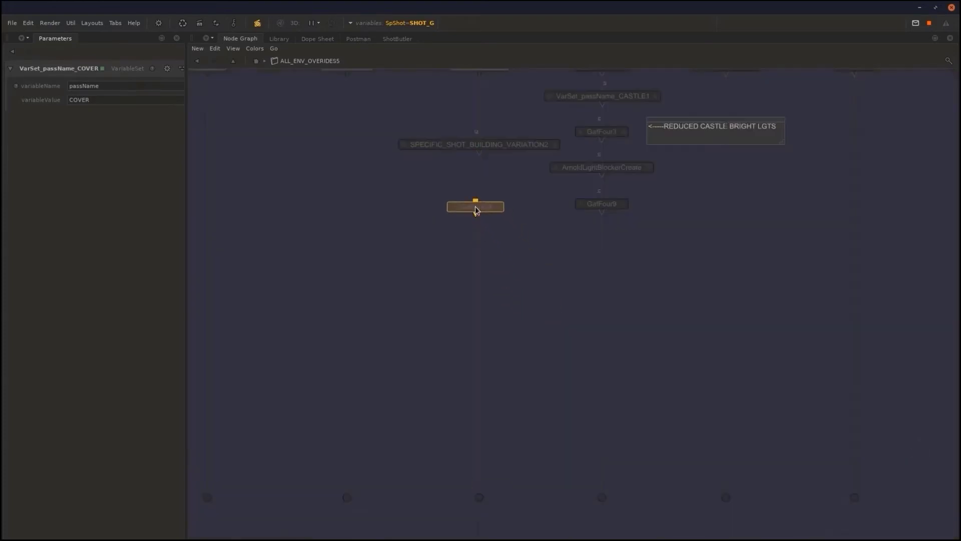
click(482, 222)
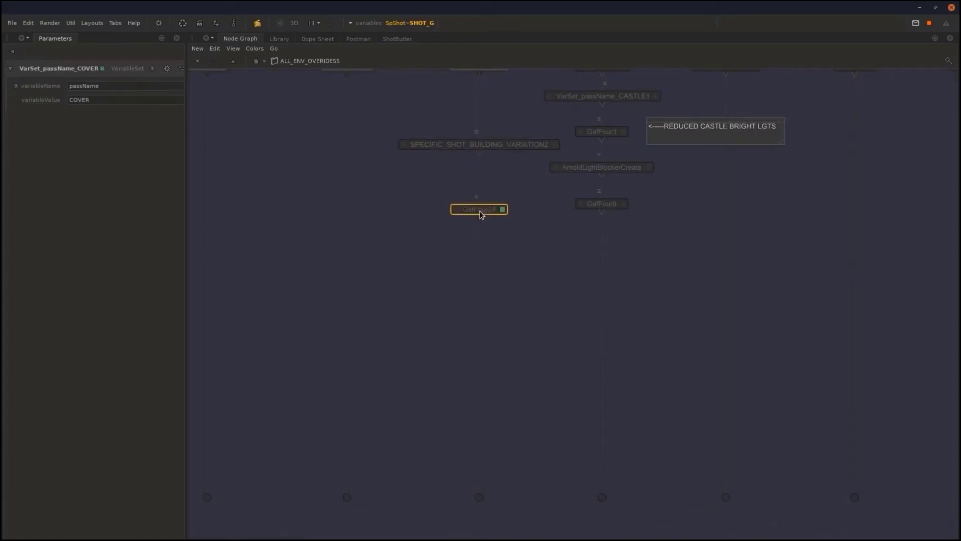
right_click(53, 148)
mouse_move(77, 153)
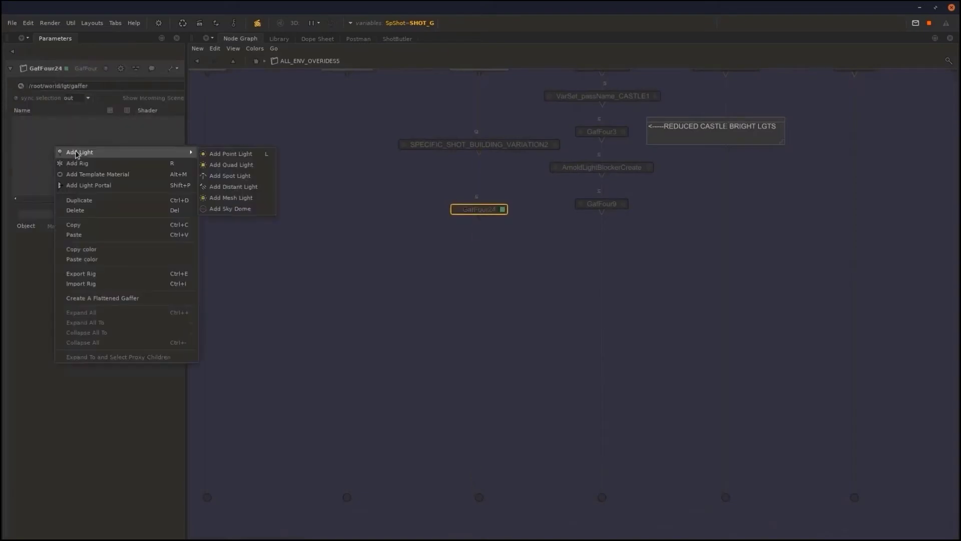
click(218, 158)
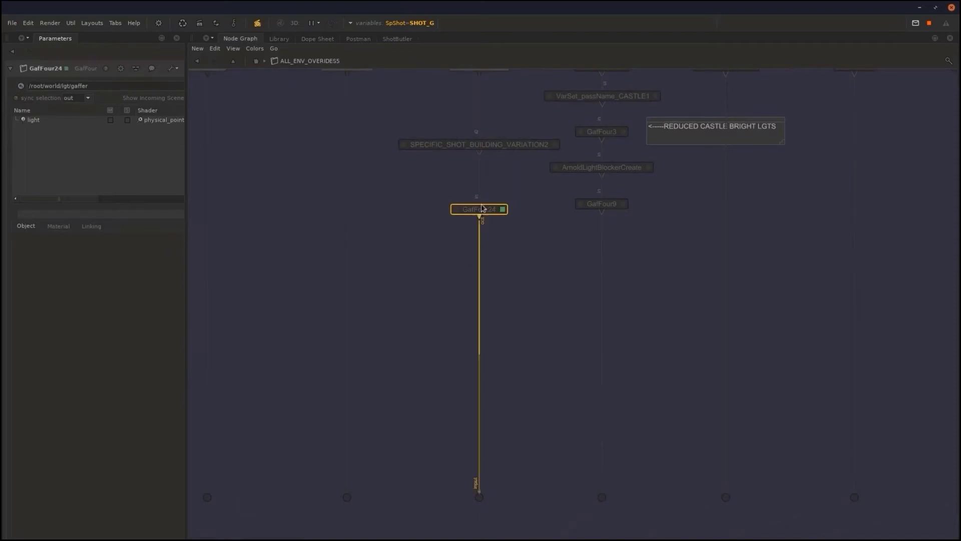
middle_drag(487, 164, 472, 287)
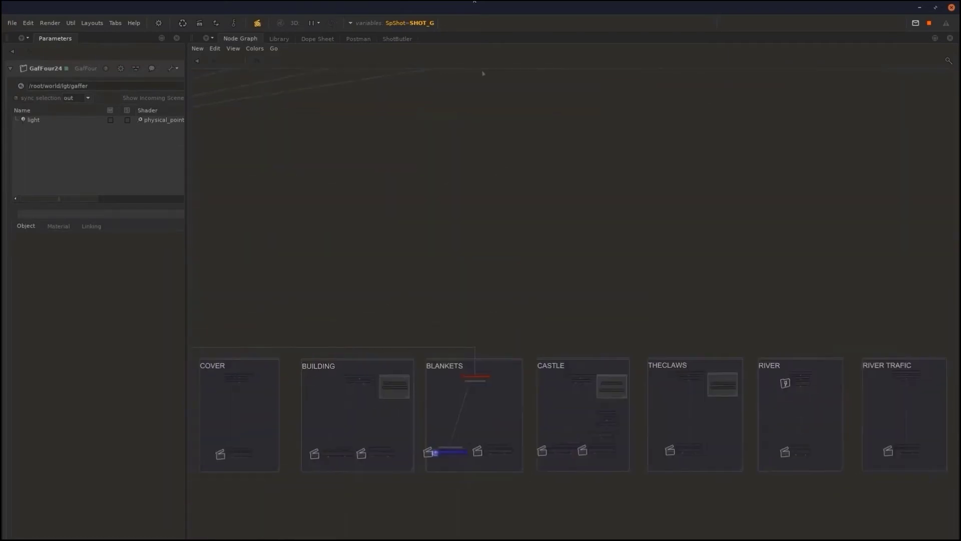
scroll(504, 232, up, 8)
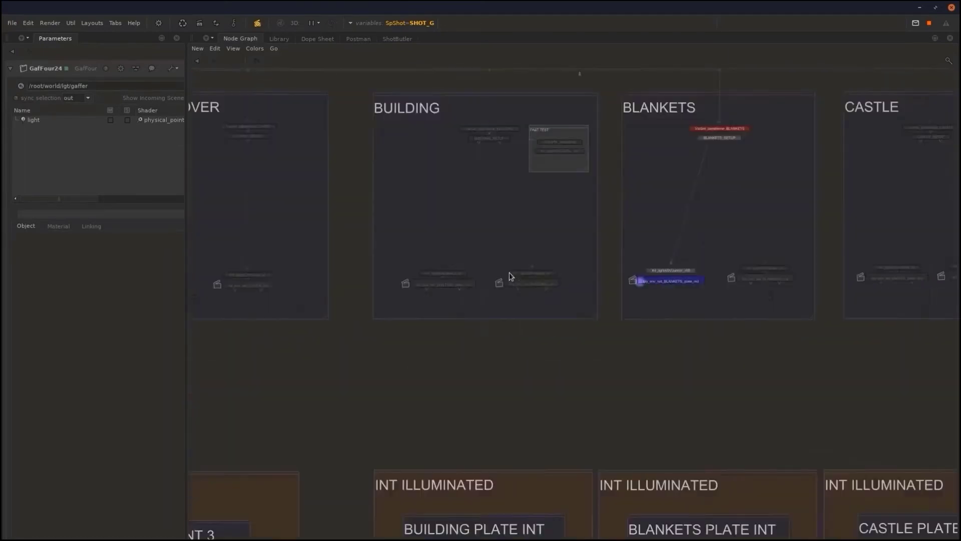
click(537, 299)
scroll(540, 299, down, 6)
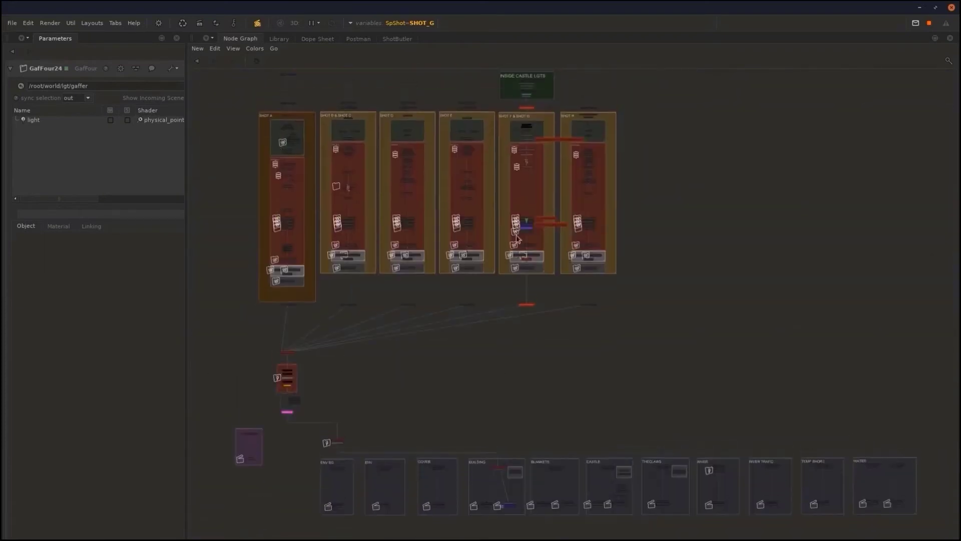
scroll(546, 231, up, 8)
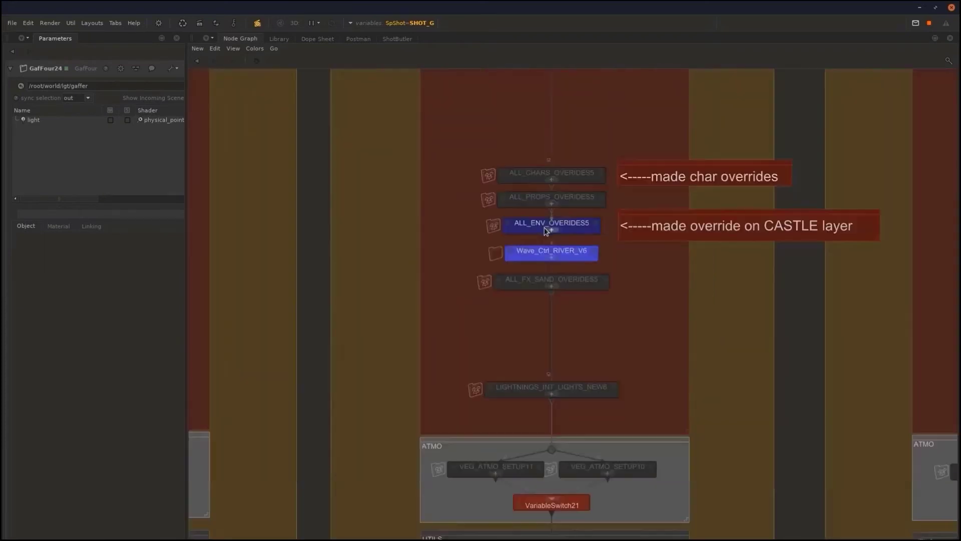
ctrl+middle_click(546, 230)
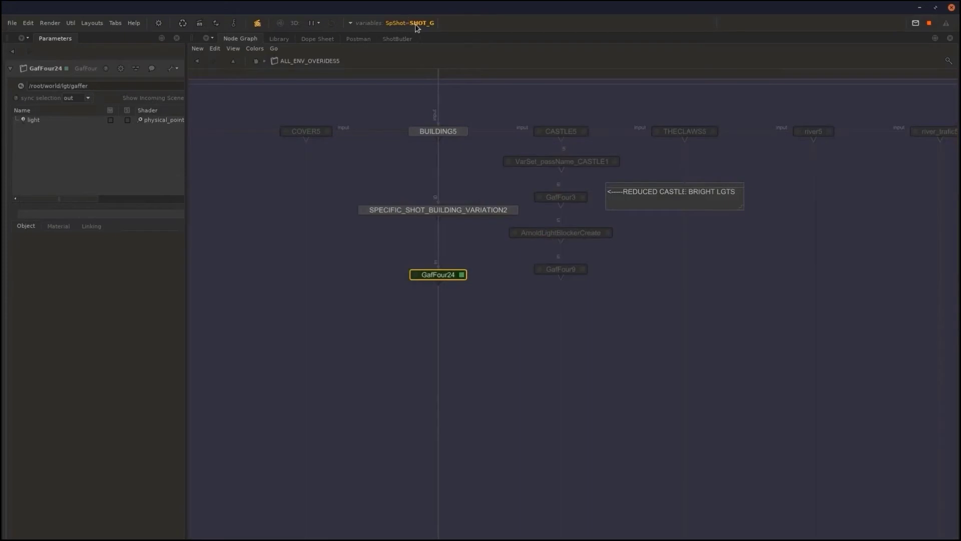
middle_drag(442, 150, 440, 183)
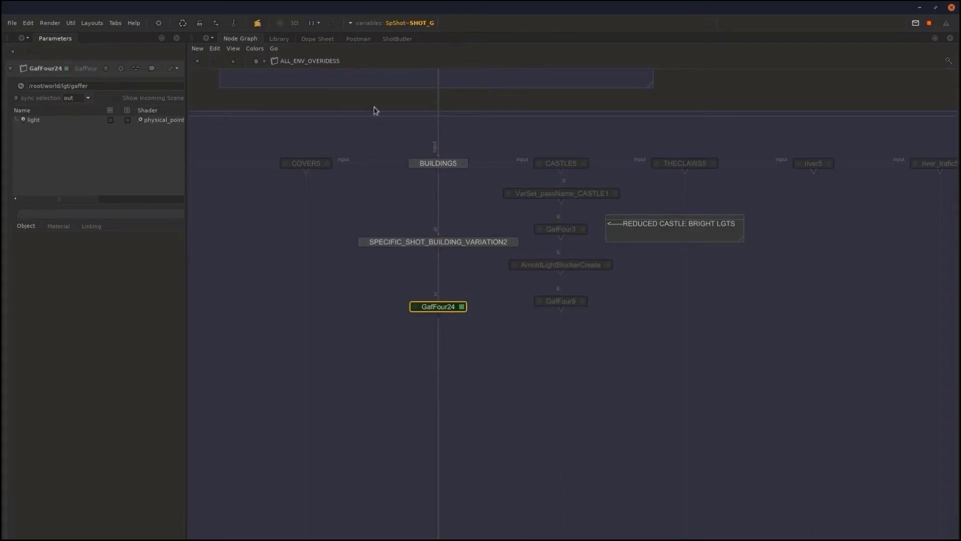
click(257, 61)
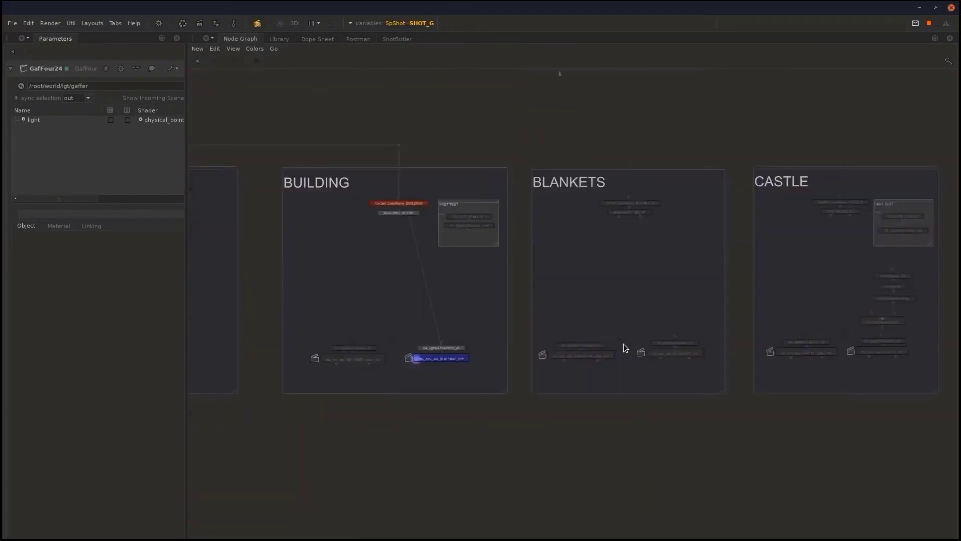
click(658, 353)
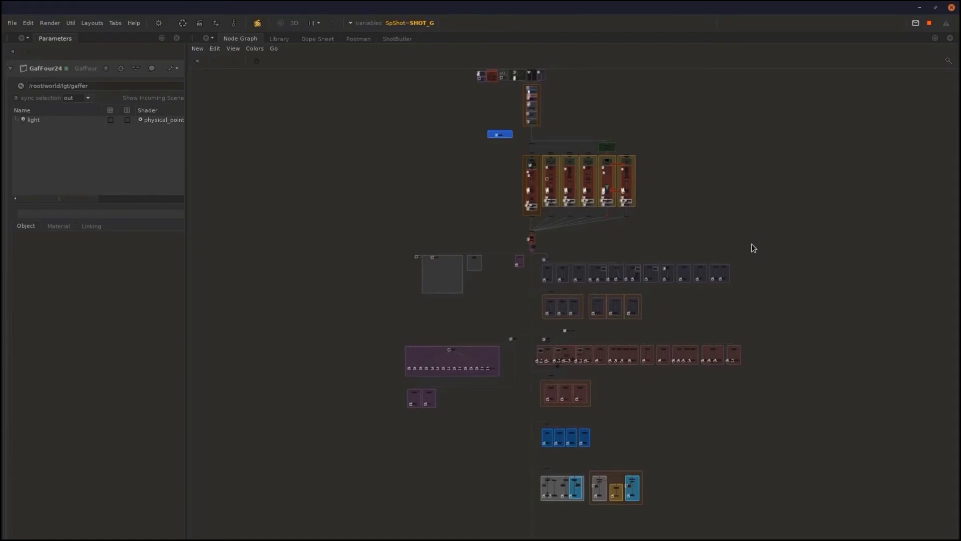
scroll(677, 199, up, 5)
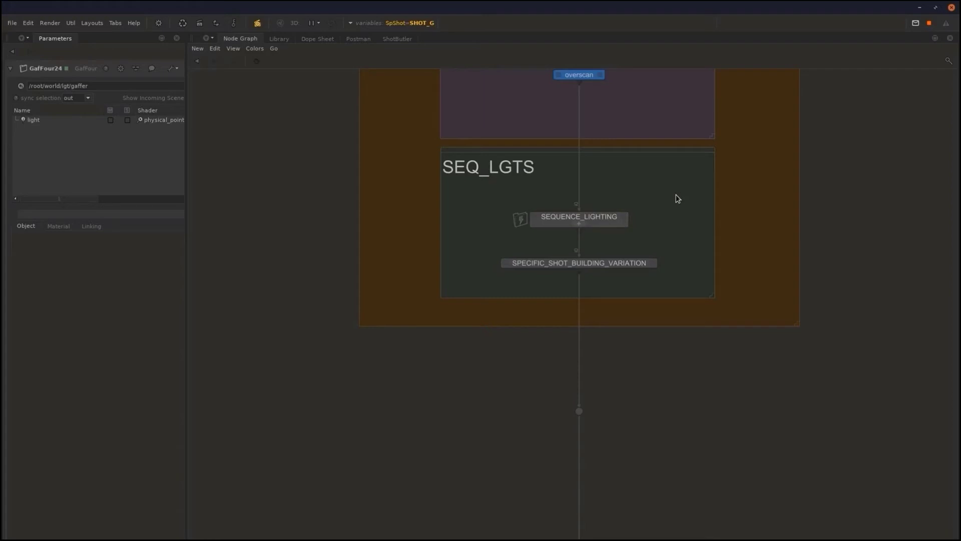
scroll(576, 333, down, 6)
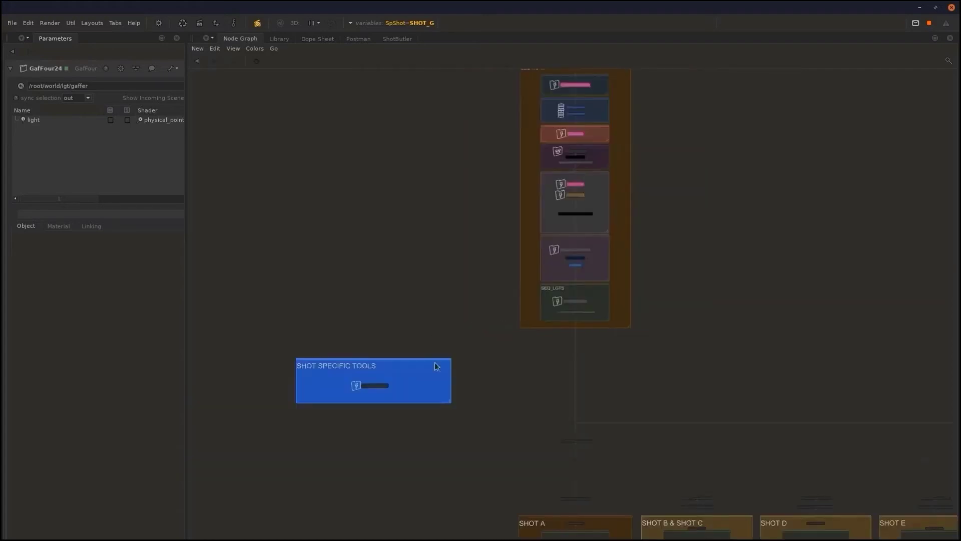
Inspect the contents of the SHOT_SPECIFIC_TOOLS group, then return to the top-level node graph.
scroll(386, 406, up, 3)
ctrl+middle_click(382, 366)
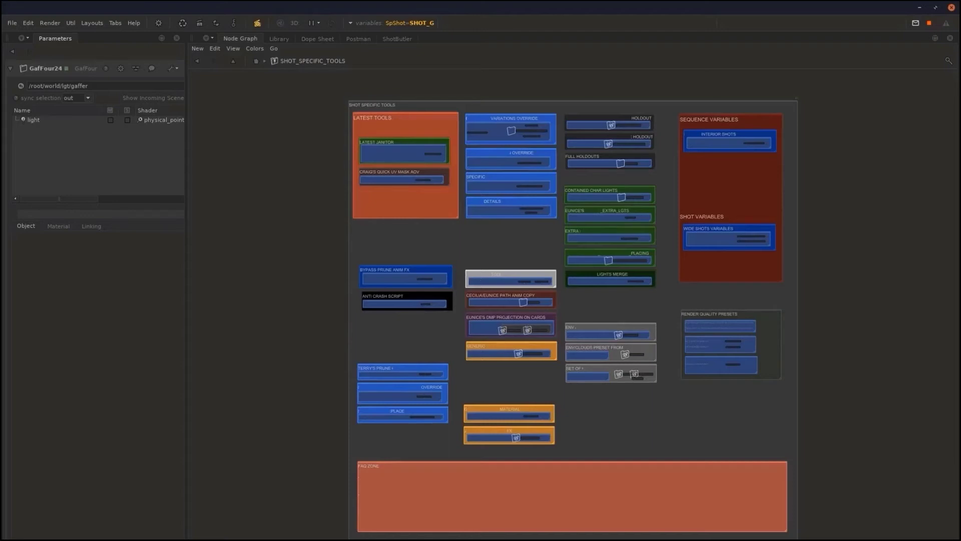
key(ctrl+BackSpace)
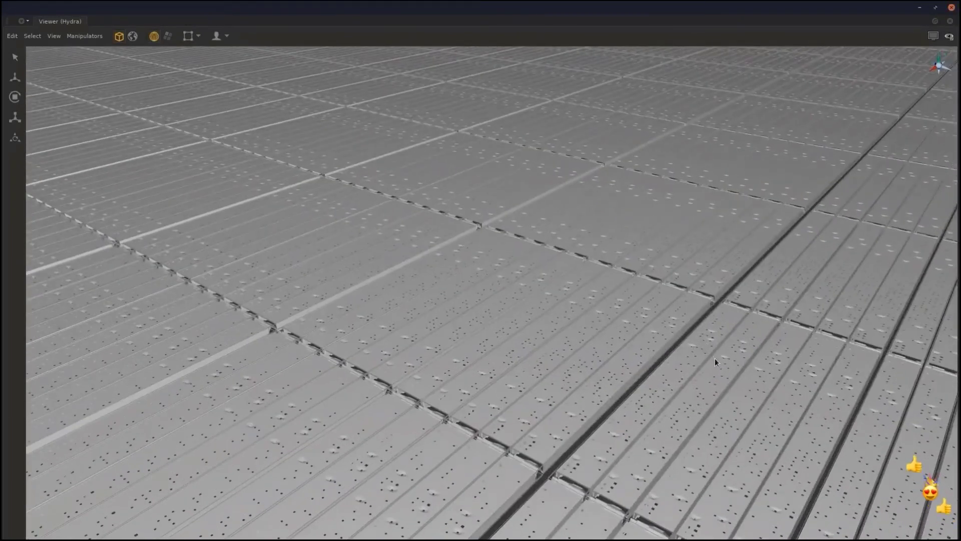
Dolly the Viewer camera back so the whole perforated floor is visible.
alt+right_drag(738, 364, 471, 379)
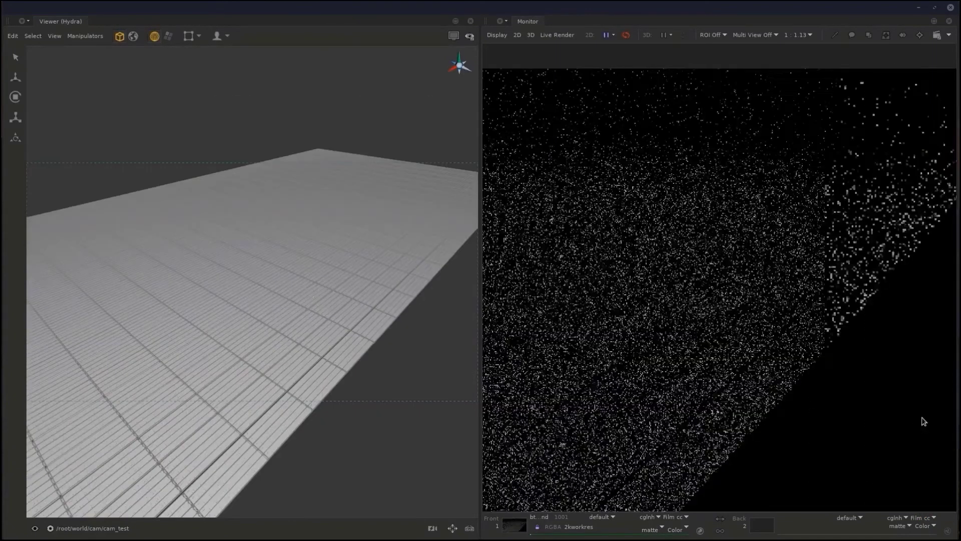
Adjust the zoom, then maximize the 3D Viewer to fill the window.
scroll(804, 392, down, 3)
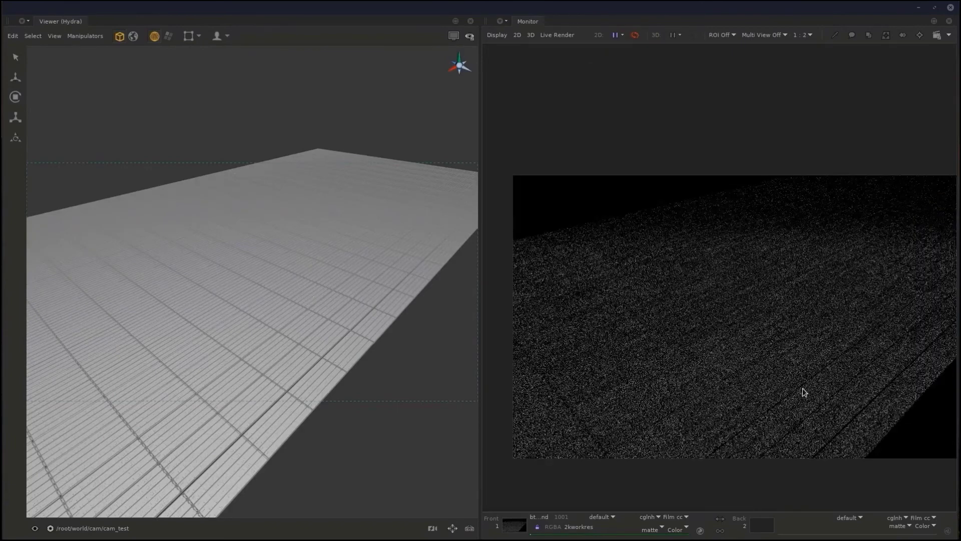
scroll(796, 400, up, 3)
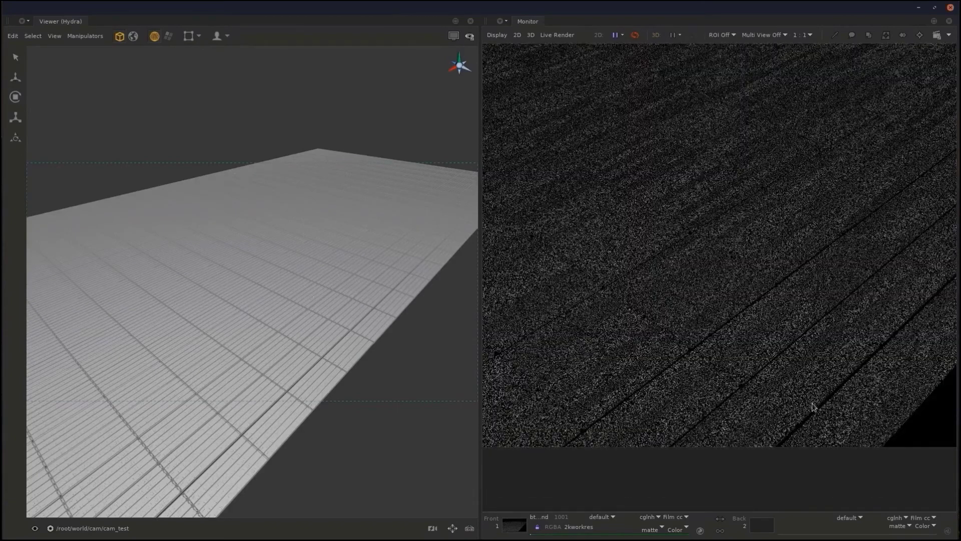
key(space)
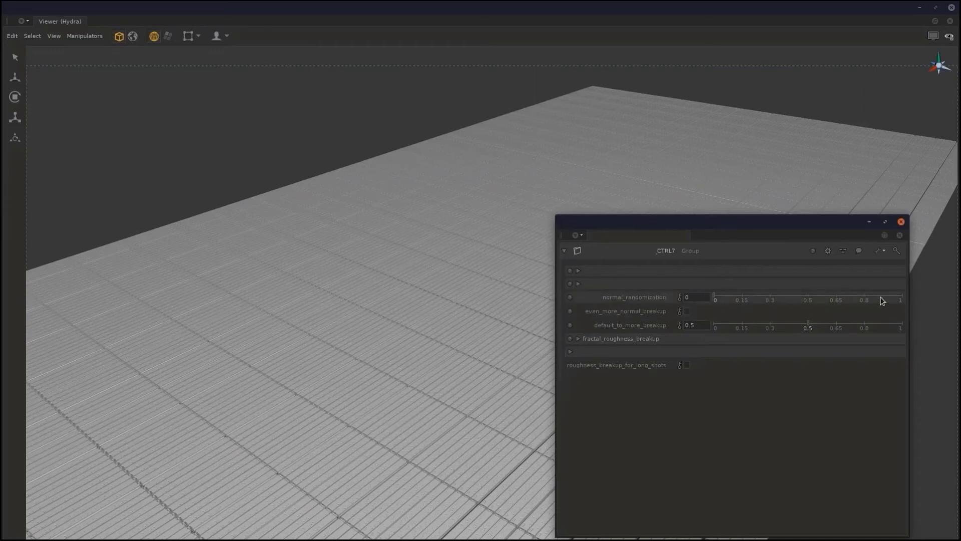
Set normal_randomization to 1 in CTRL7, leaving even_more_normal_breakup off.
click(900, 299)
click(645, 311)
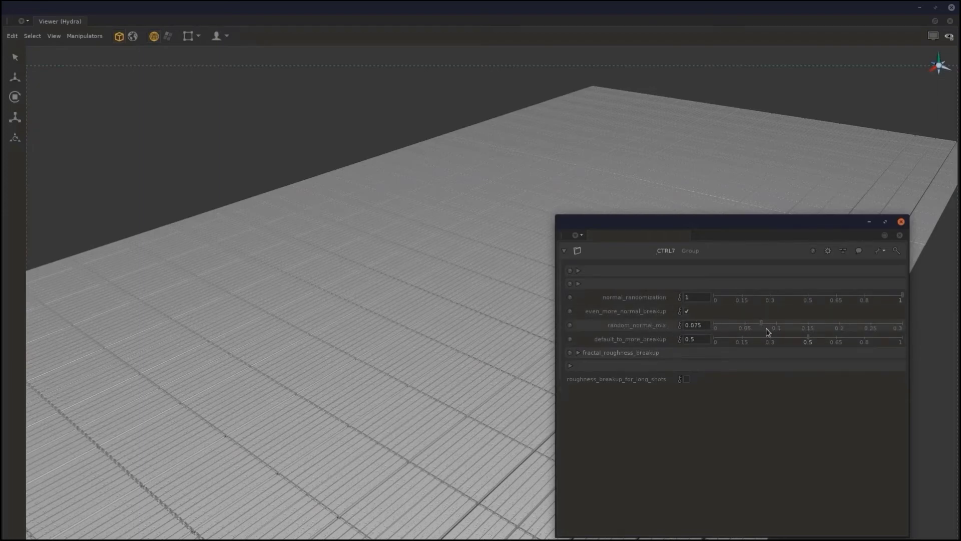
click(651, 312)
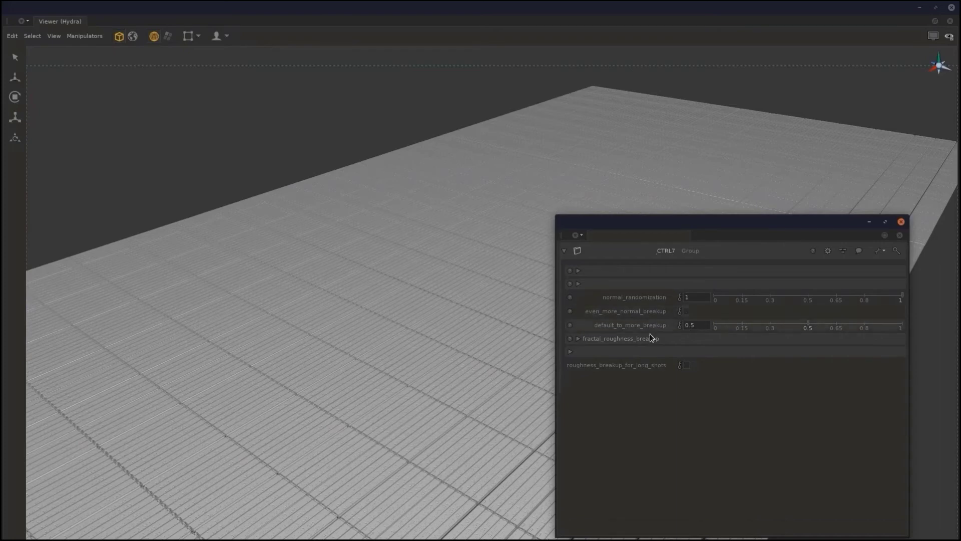
Expand fractal_roughness_breakup's large, medium and small groups and enable adjust_small_scale (small_scale 0.027).
click(633, 340)
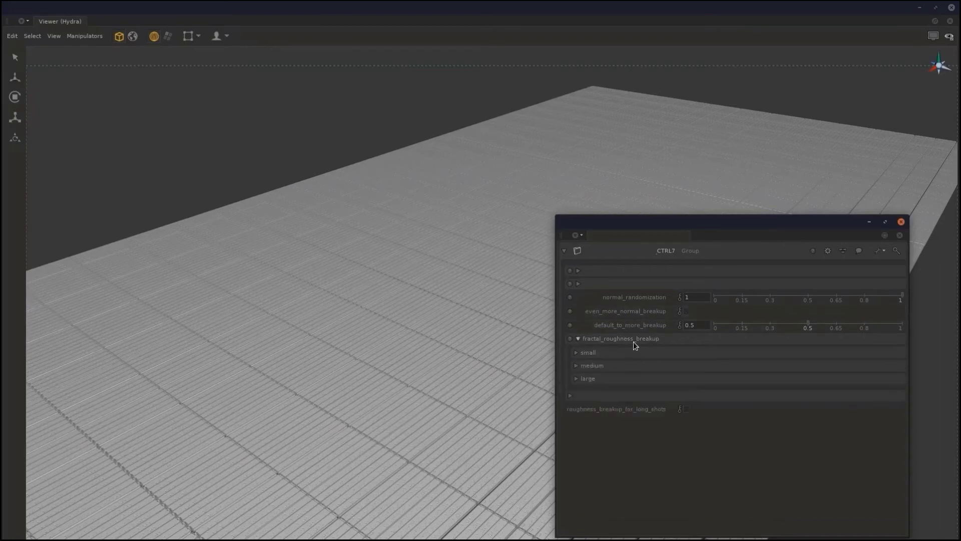
click(594, 379)
click(593, 367)
click(595, 355)
scroll(636, 408, down, 1)
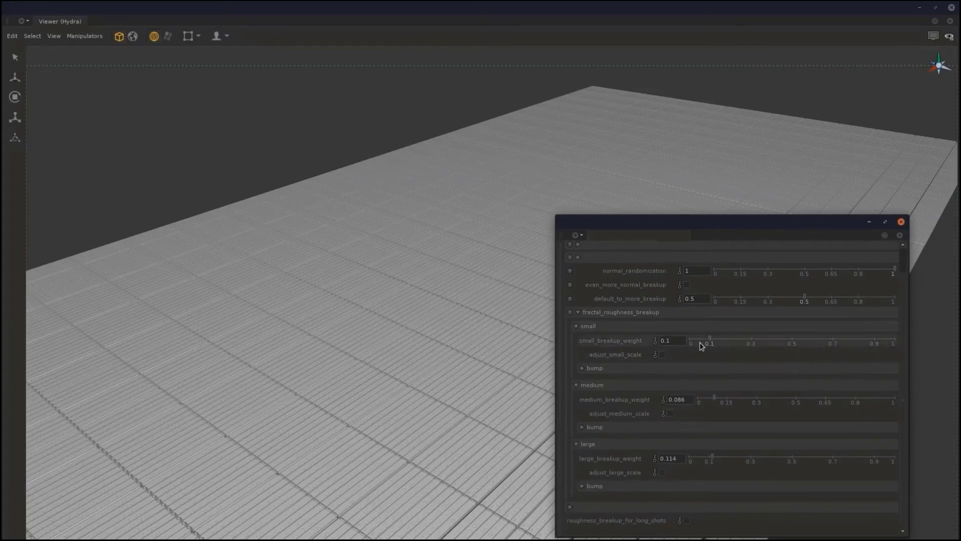
click(629, 359)
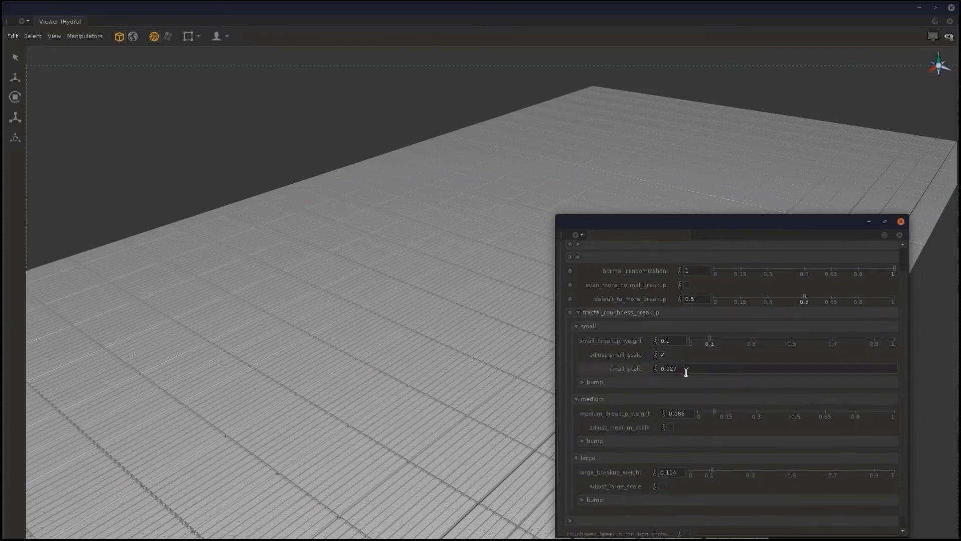